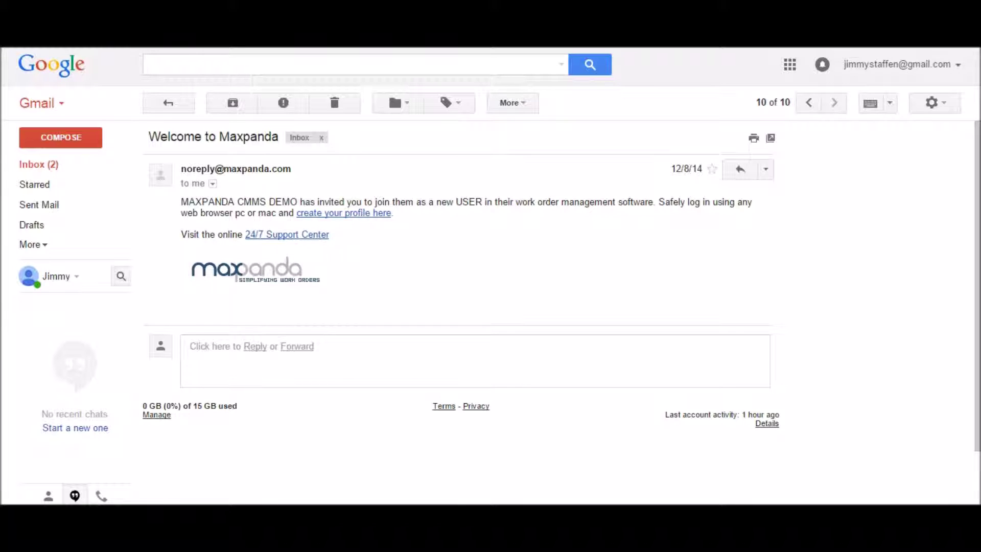
# Step: Open the profile creation link in the Maxpanda welcome email and go through the user registration fields up to creating the ID
pyautogui.click(364, 217)
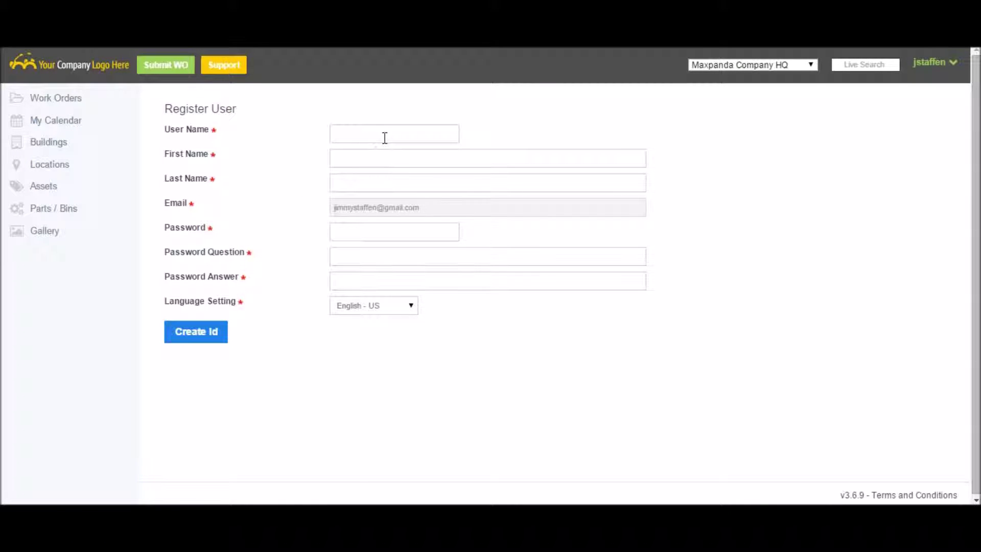
pyautogui.click(384, 136)
pyautogui.click(374, 158)
pyautogui.click(380, 181)
pyautogui.click(372, 230)
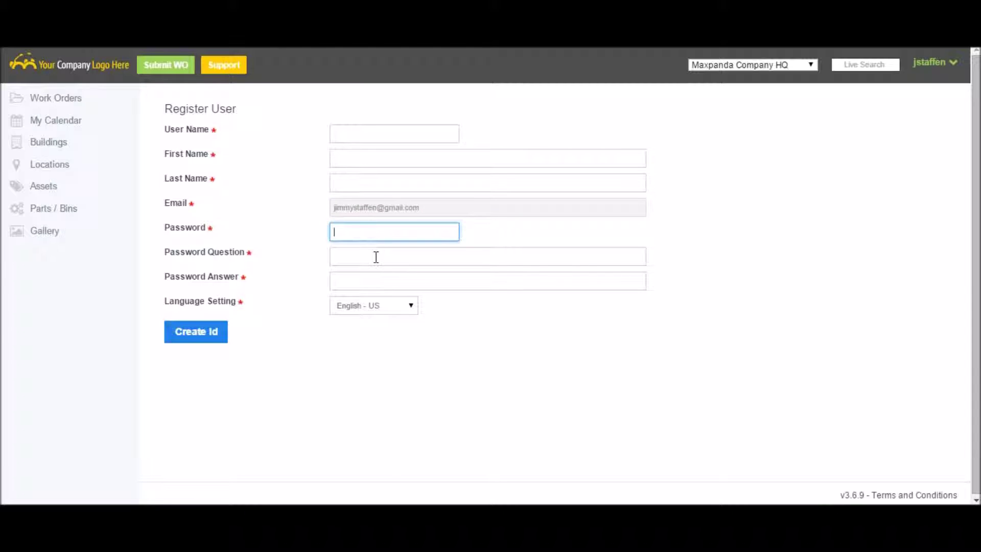
pyautogui.click(376, 257)
pyautogui.click(375, 278)
pyautogui.click(384, 310)
pyautogui.click(265, 363)
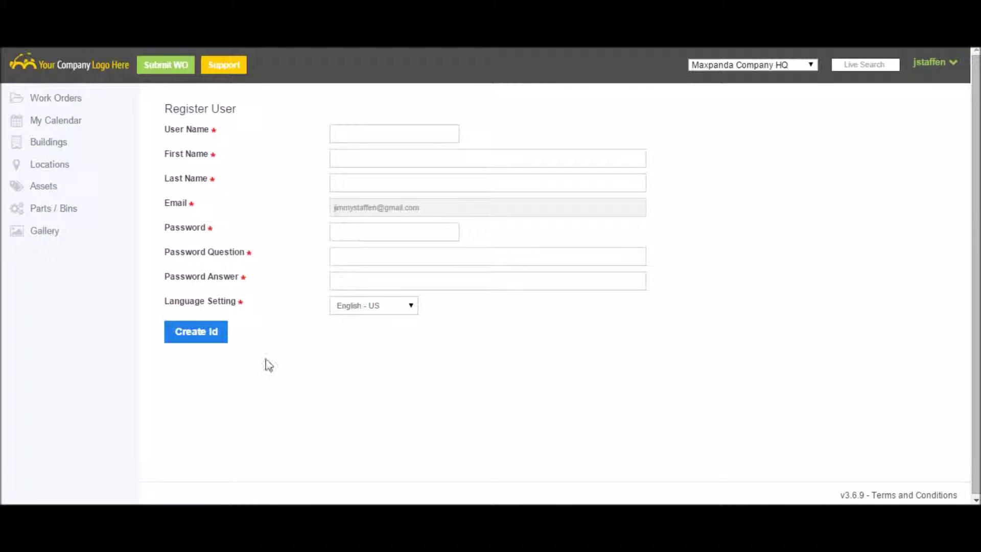
pyautogui.click(199, 333)
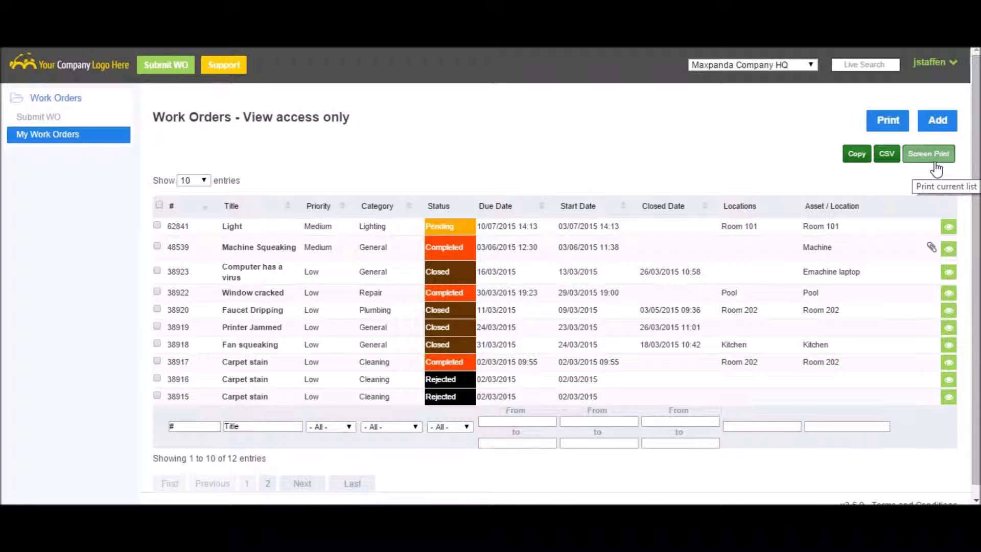
# Step: Review the account options and view the IT Department and New York work order lists, returning to Maxpanda Company HQ
pyautogui.click(952, 67)
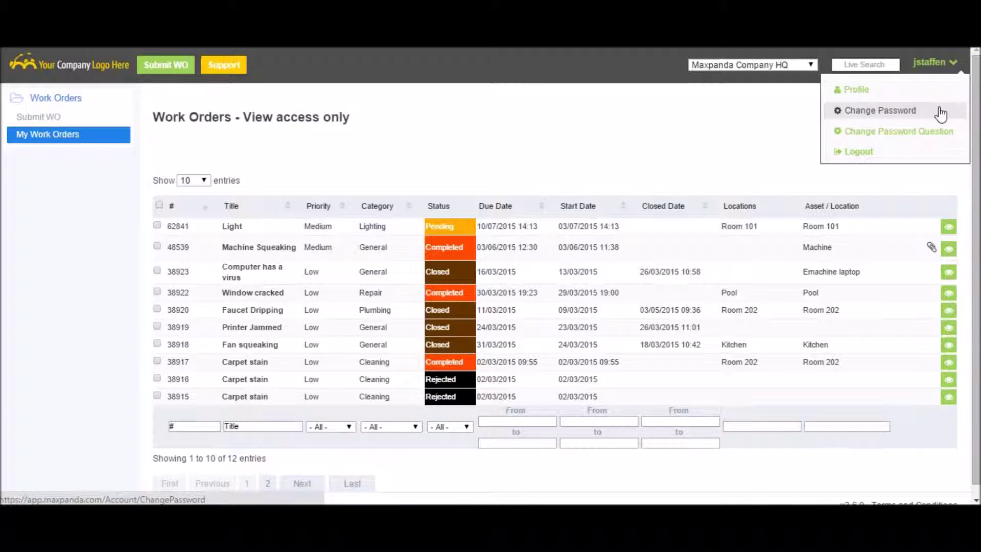
pyautogui.click(668, 151)
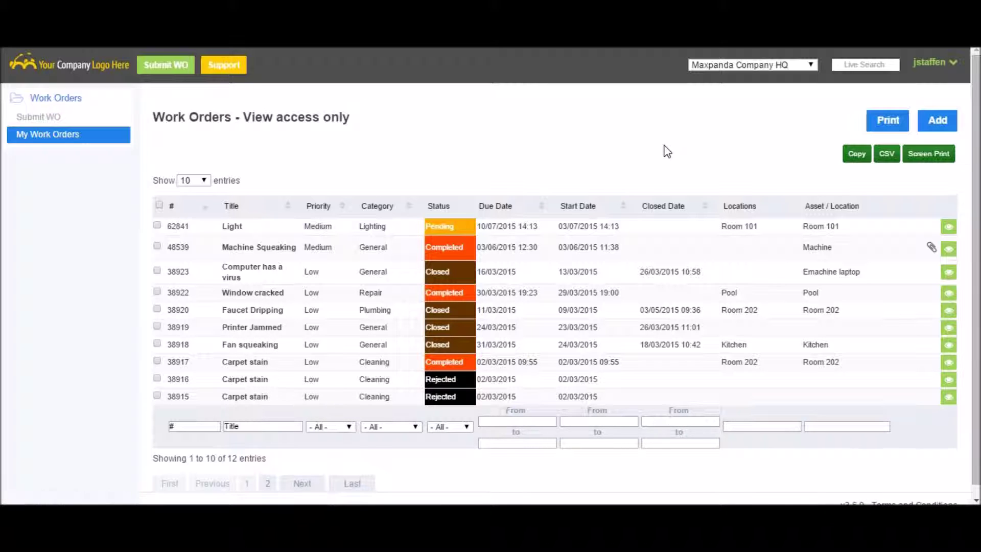
pyautogui.click(754, 64)
pyautogui.click(755, 78)
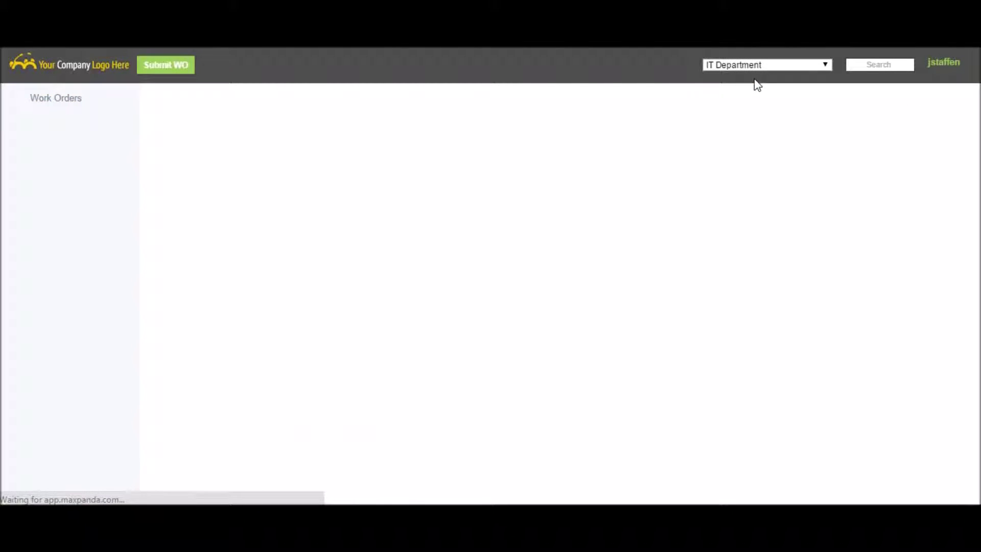
pyautogui.click(747, 63)
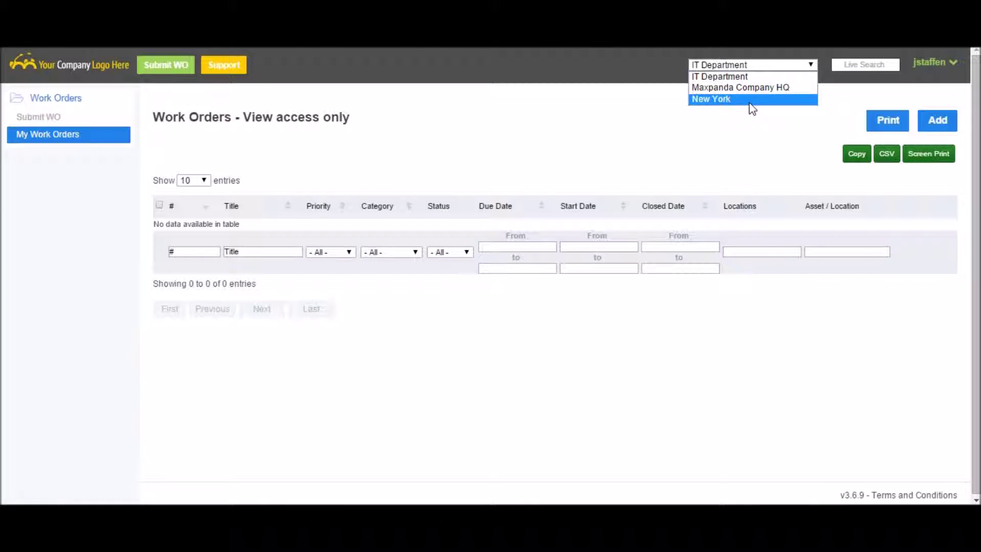
pyautogui.click(752, 99)
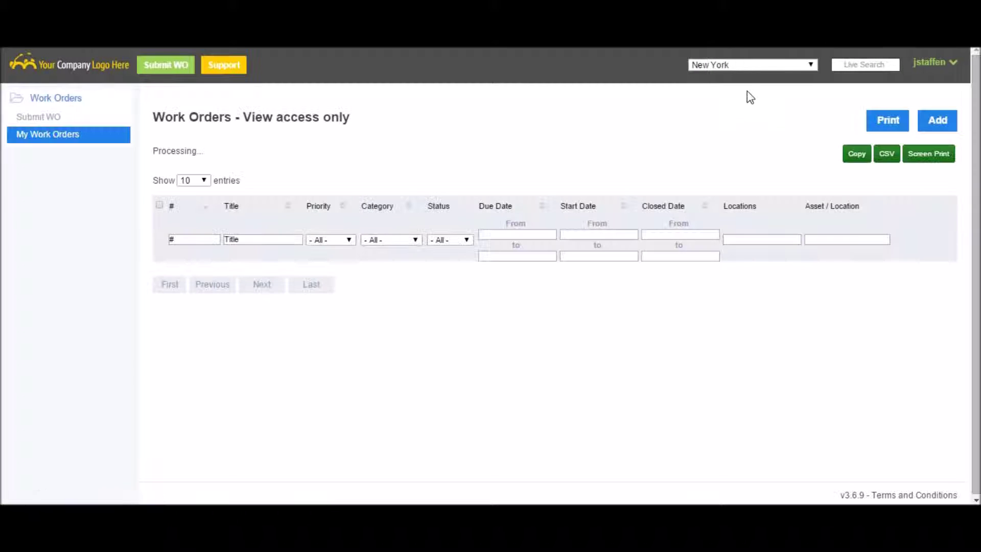
pyautogui.click(740, 66)
pyautogui.click(746, 84)
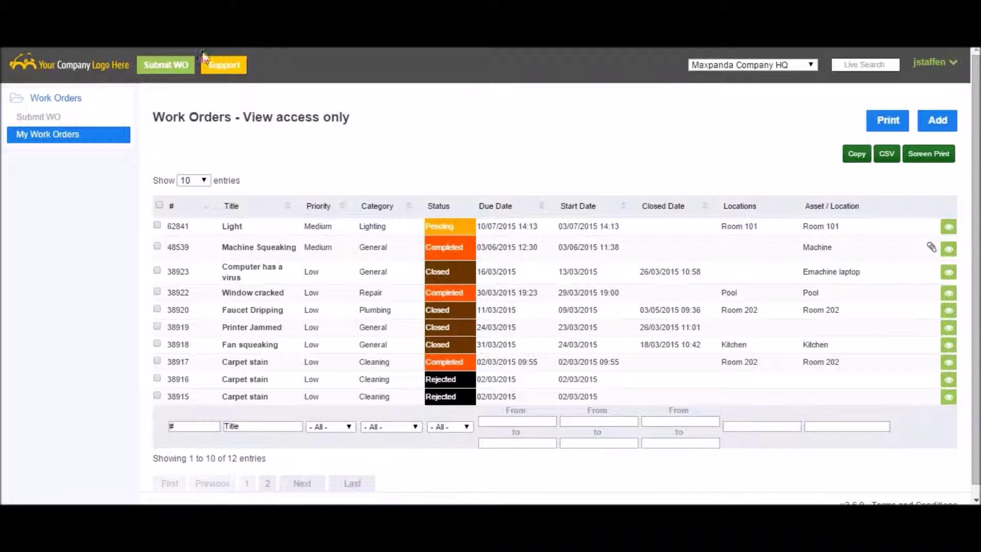
# Step: Start a new work order titled "LIght" with category Lighting and priority High
pyautogui.click(51, 118)
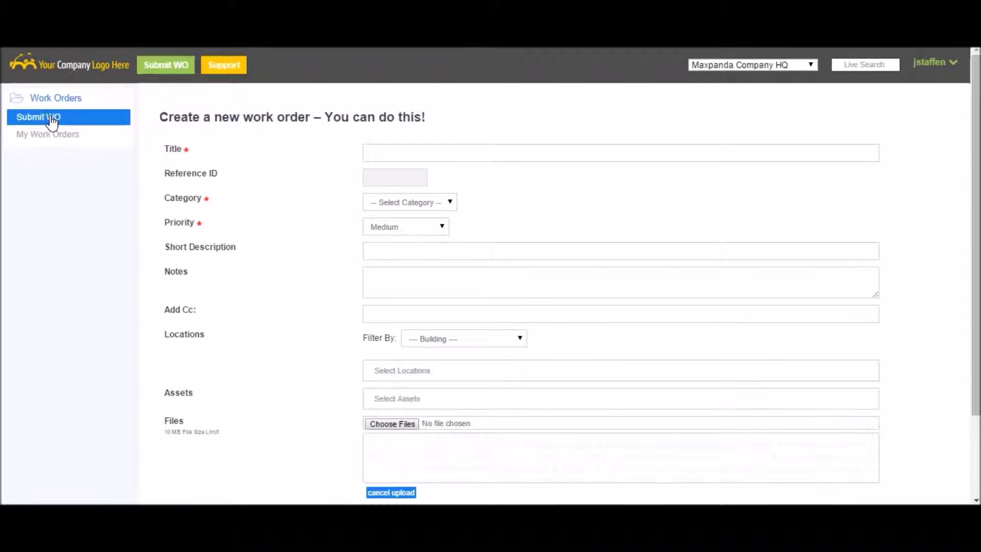
pyautogui.click(401, 157)
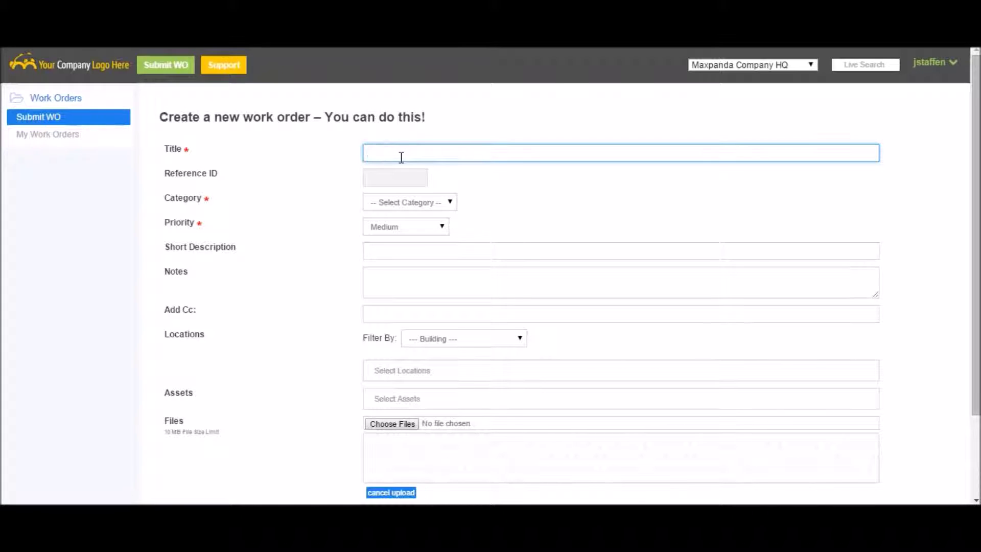
pyautogui.write('Light')
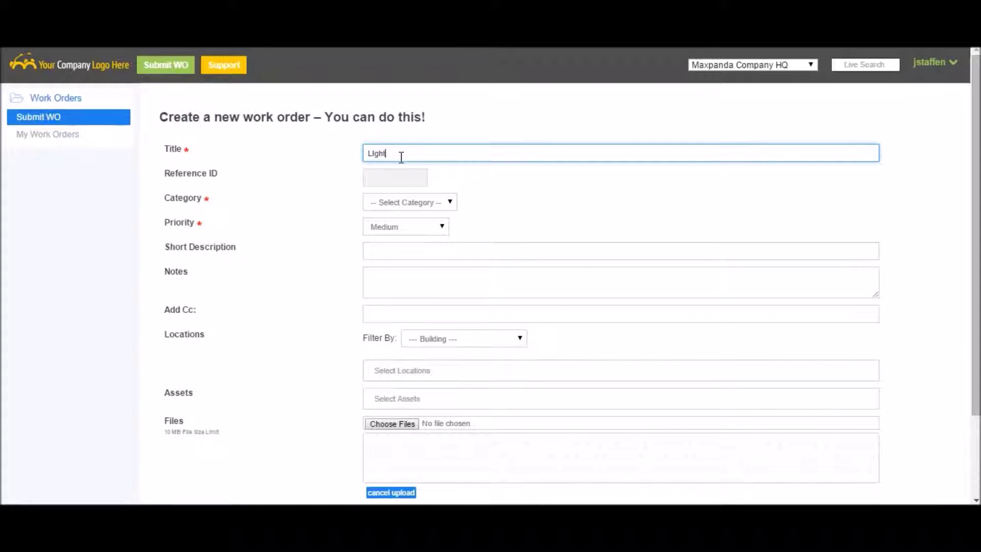
pyautogui.click(408, 201)
pyautogui.click(394, 276)
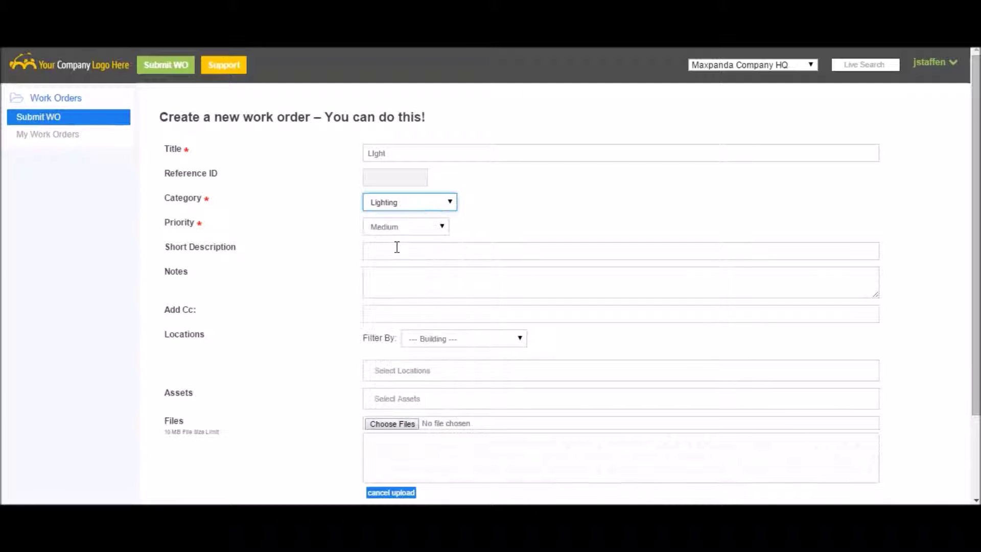
pyautogui.click(384, 229)
pyautogui.click(398, 275)
# Step: Review the Short Description, Notes and Add Cc fields and browse the unfiltered location and asset choices
pyautogui.click(400, 253)
pyautogui.scroll(-2, 400, 254)
pyautogui.click(398, 207)
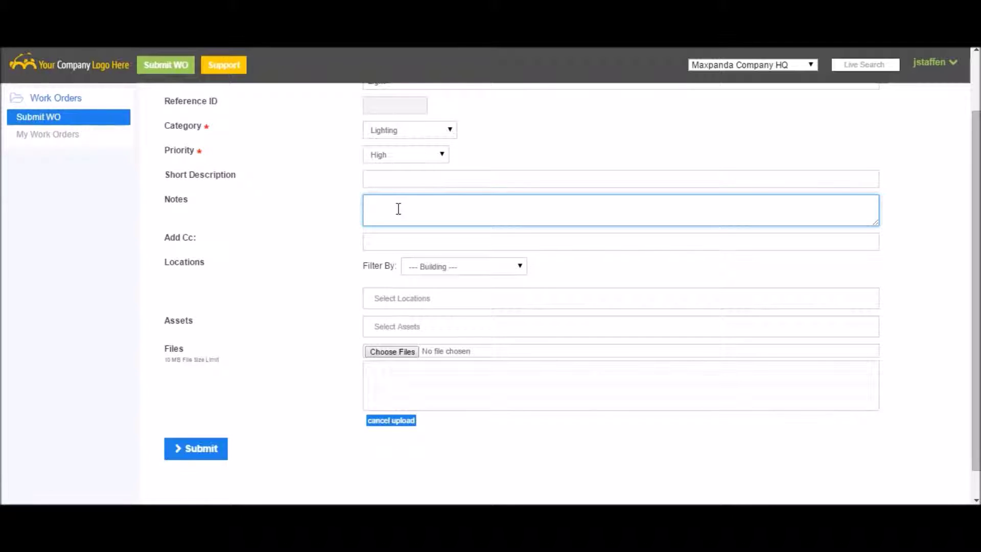
pyautogui.click(415, 243)
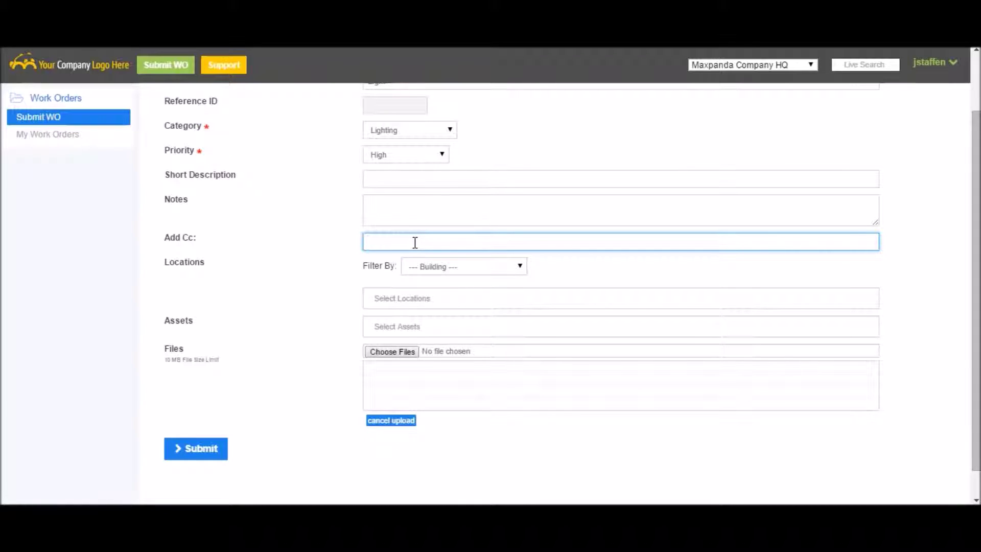
pyautogui.scroll(-1, 409, 277)
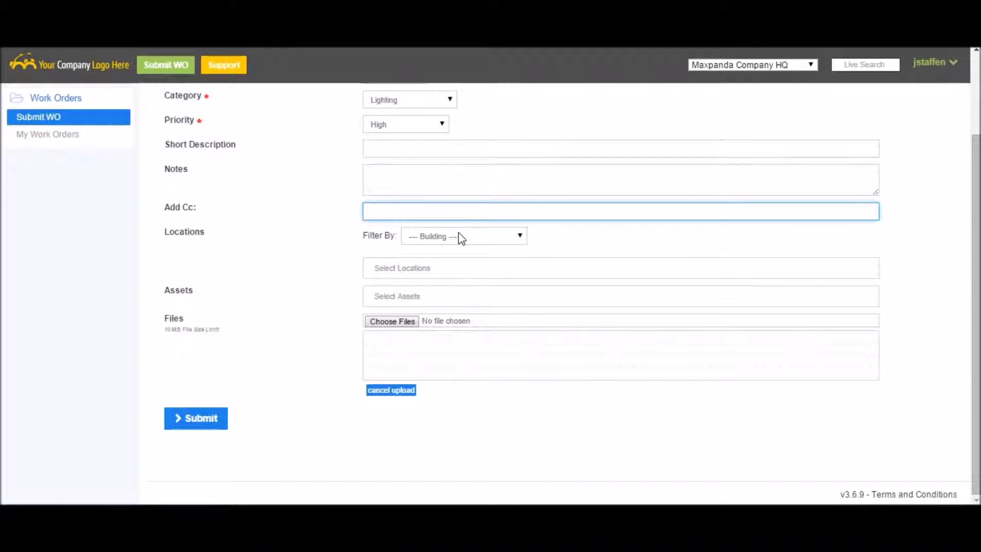
pyautogui.click(395, 268)
pyautogui.scroll(-3, 424, 321)
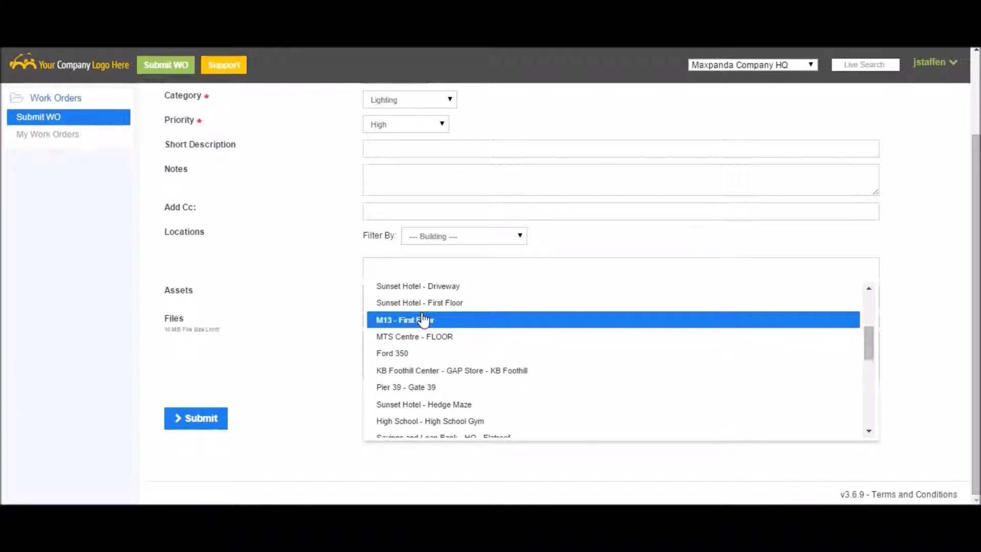
pyautogui.scroll(3, 442, 346)
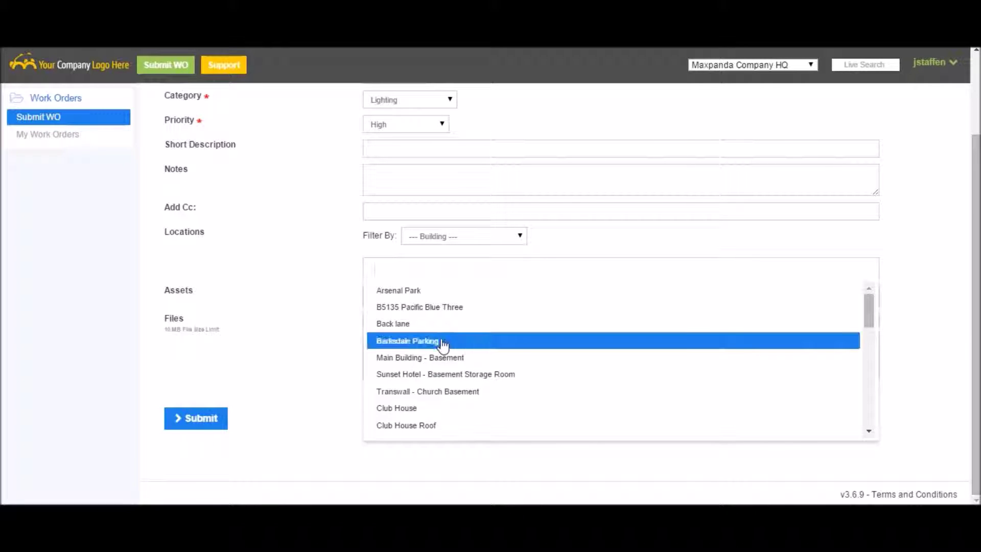
pyautogui.click(316, 254)
pyautogui.click(396, 296)
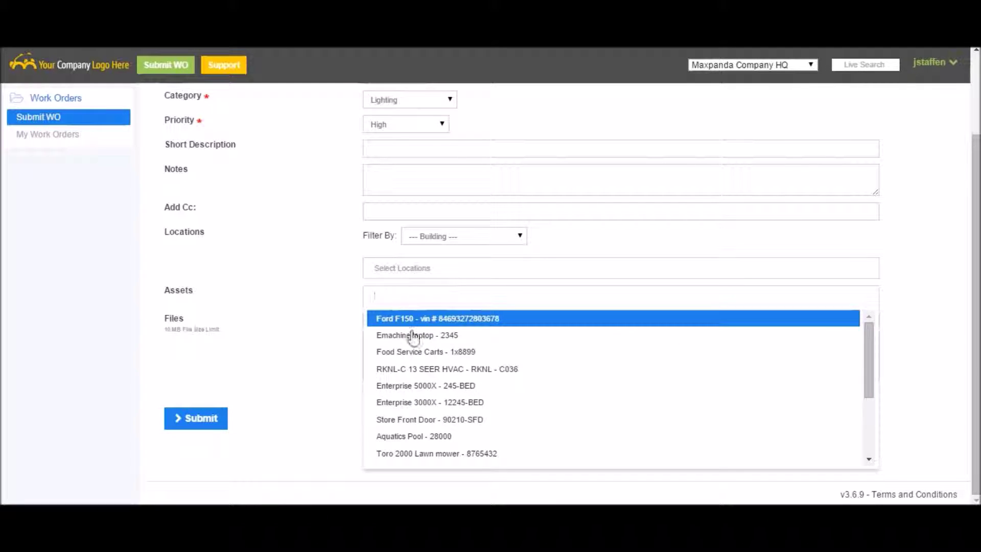
pyautogui.click(302, 247)
# Step: Filter the work order's locations by the Sunset Hotel building and browse its available locations and assets
pyautogui.click(439, 239)
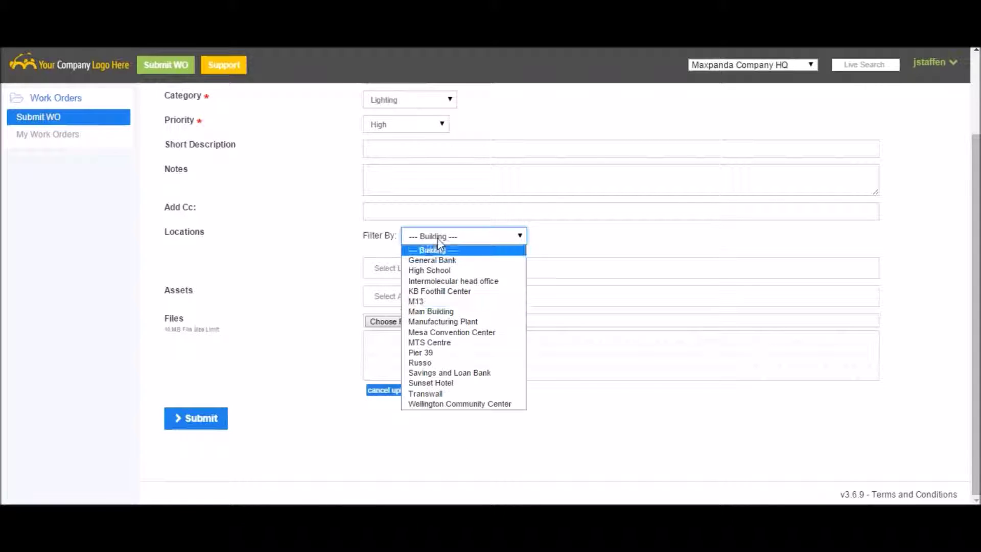
pyautogui.click(486, 383)
pyautogui.click(405, 266)
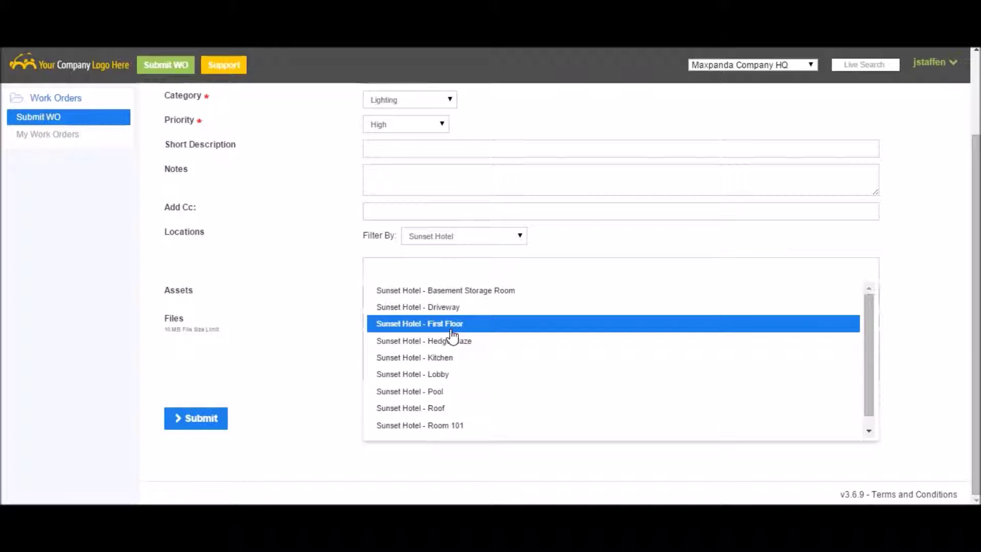
pyautogui.click(289, 254)
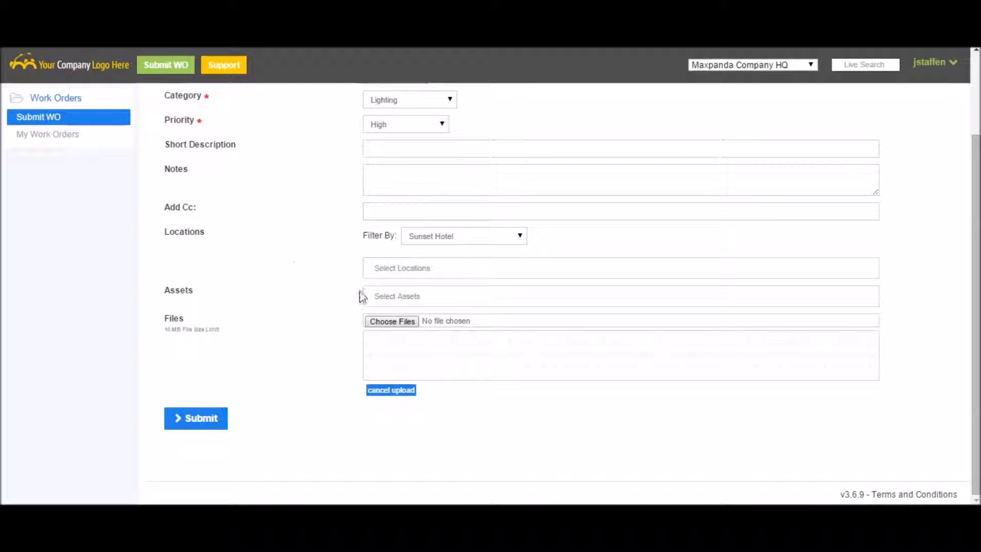
pyautogui.click(394, 294)
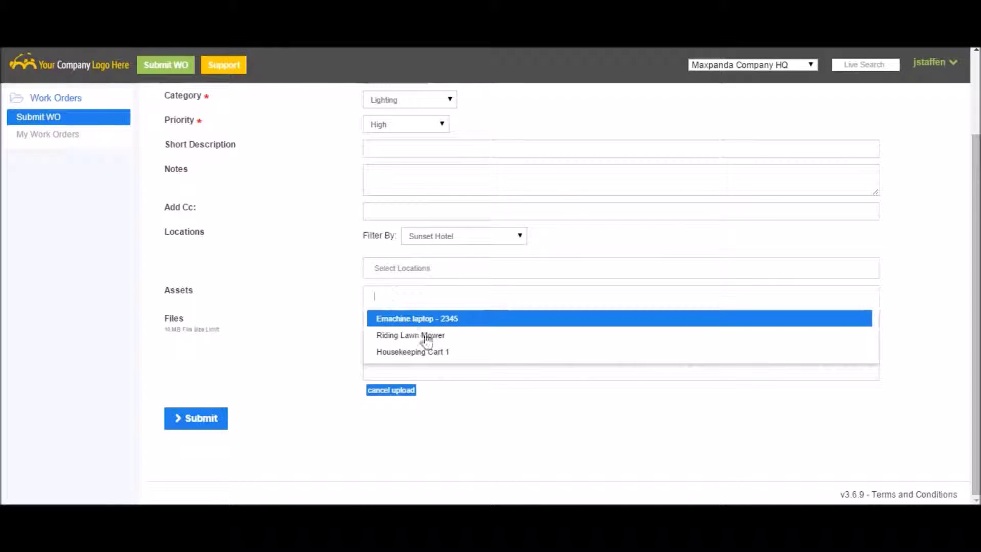
pyautogui.click(303, 254)
# Step: Try Sunset Hotel - Basement Storage Room as the location to check its assets, and clear both the location and the building filter
pyautogui.click(412, 269)
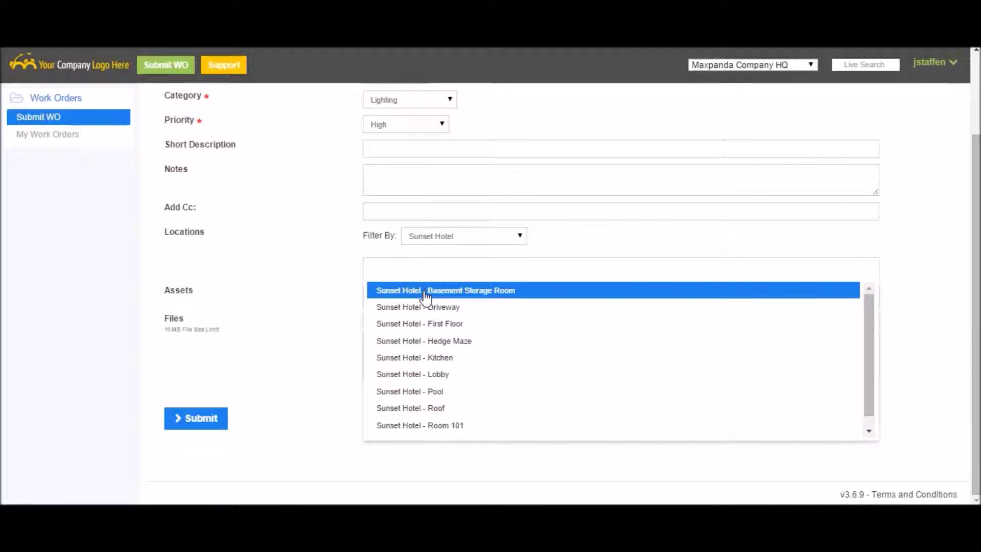
pyautogui.click(424, 290)
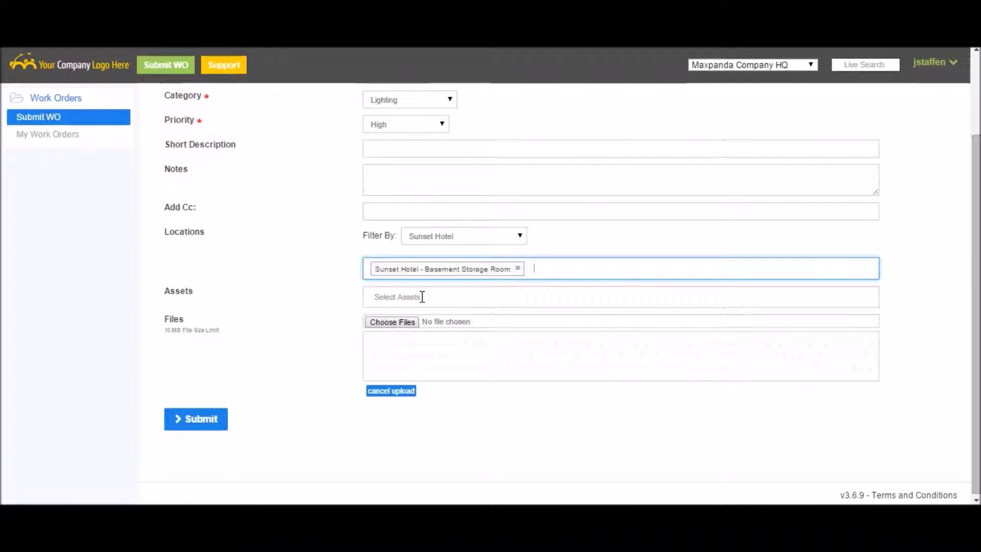
pyautogui.click(422, 297)
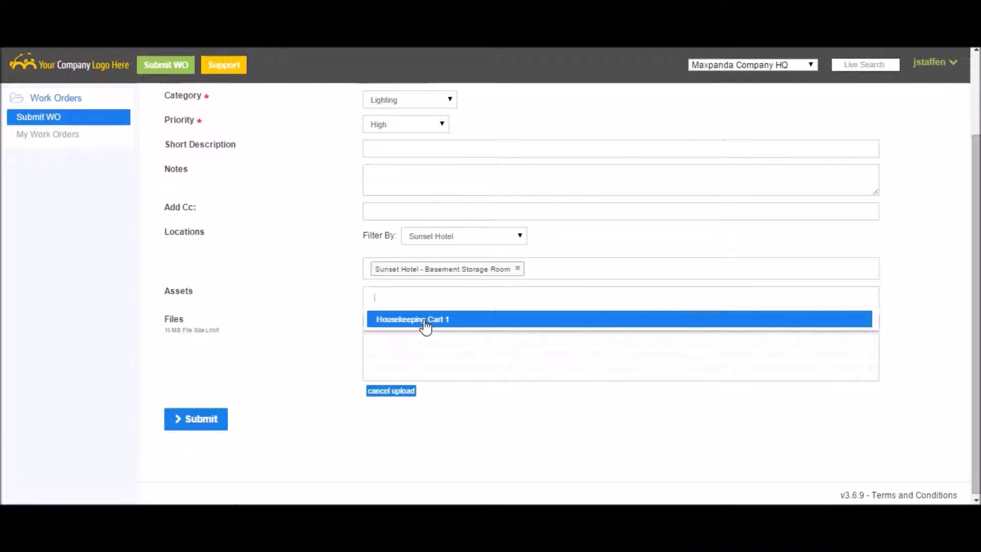
pyautogui.click(518, 269)
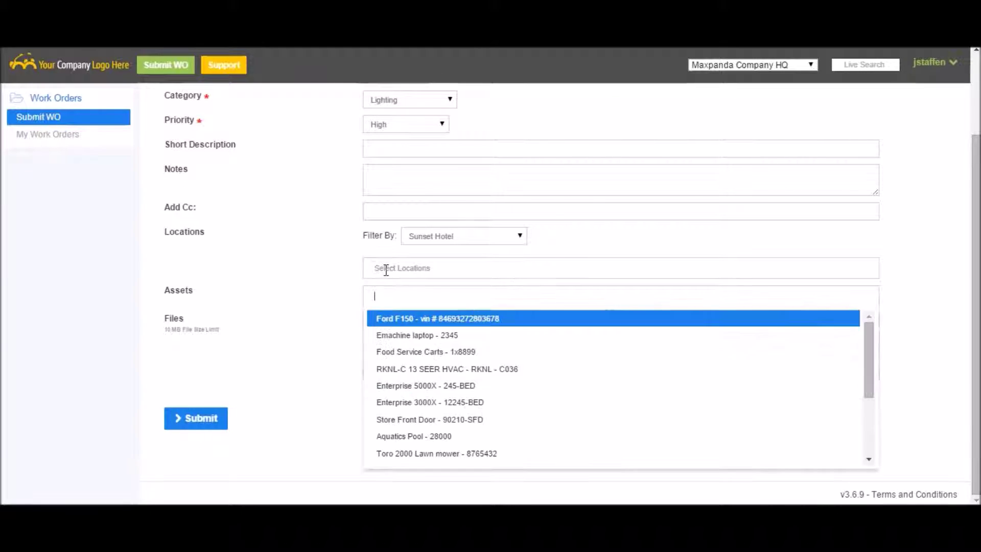
pyautogui.click(519, 236)
pyautogui.click(476, 250)
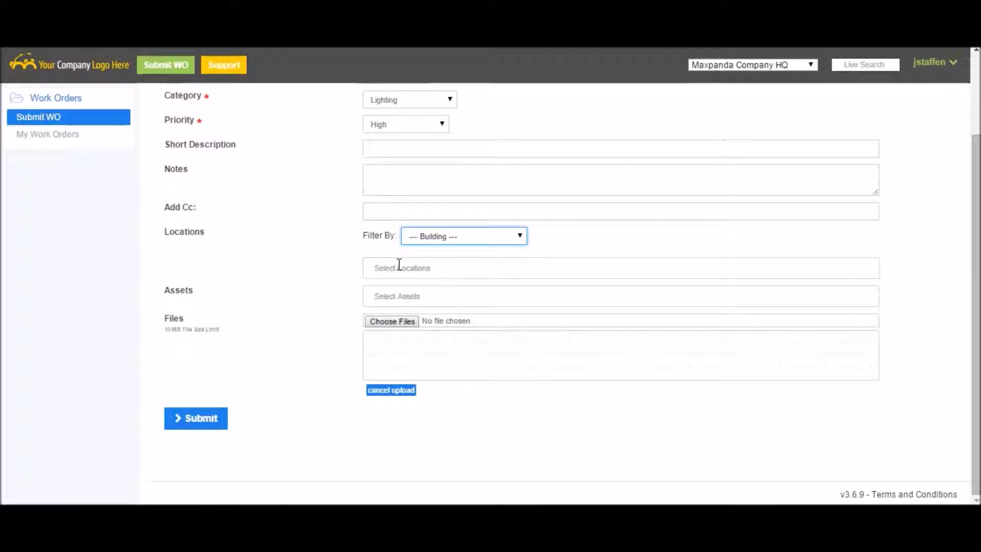
# Step: Find "101" among the locations, add Sunset Hotel - Room 101 and submit the work order
pyautogui.click(399, 266)
pyautogui.write('101')
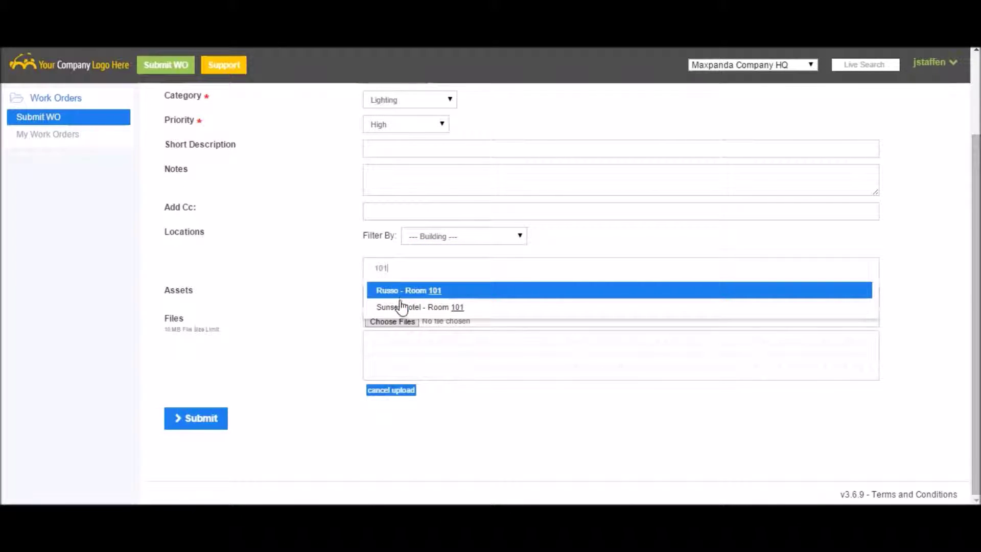
pyautogui.click(401, 306)
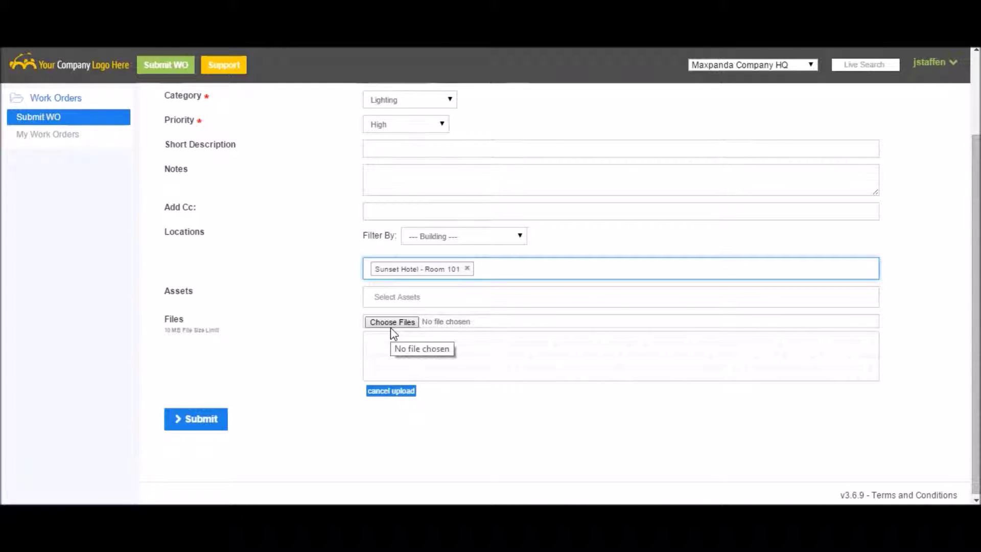
pyautogui.scroll(2, 401, 197)
pyautogui.scroll(-2, 378, 240)
pyautogui.click(204, 429)
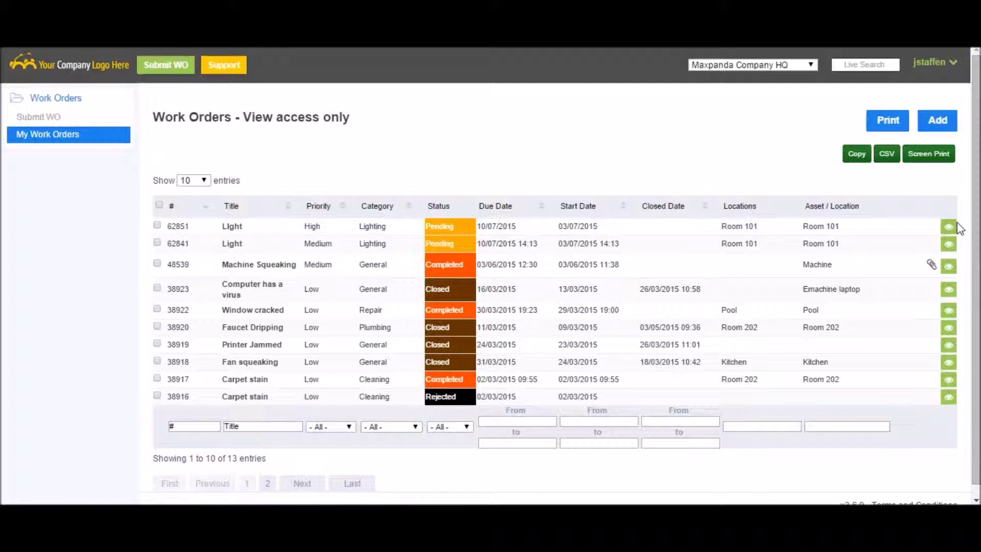
# Step: Open the newly submitted high-priority LIght work order, examine its details and return to the work order list
pyautogui.moveTo(225, 230); pyautogui.dragTo(859, 230)
pyautogui.click(665, 155)
pyautogui.click(950, 230)
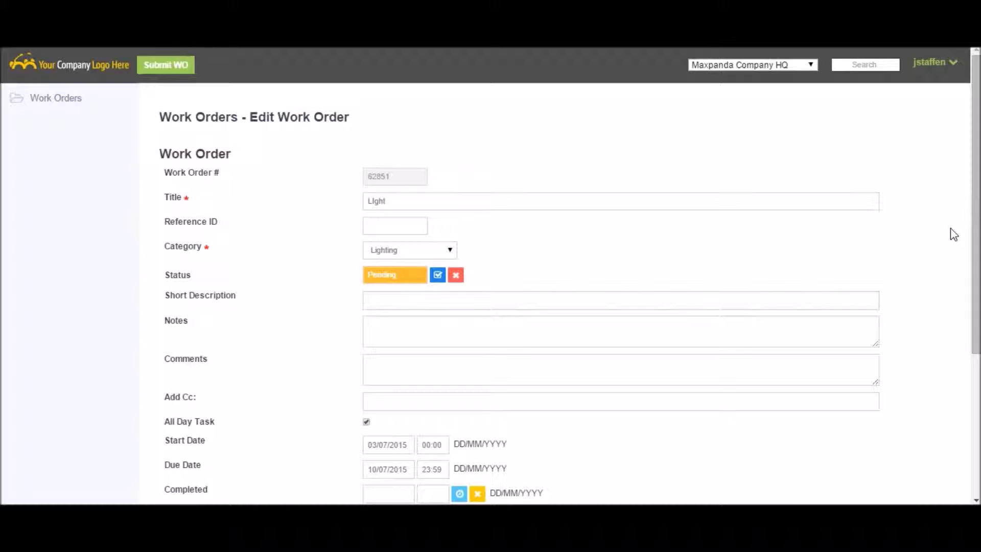
pyautogui.scroll(-7, 482, 223)
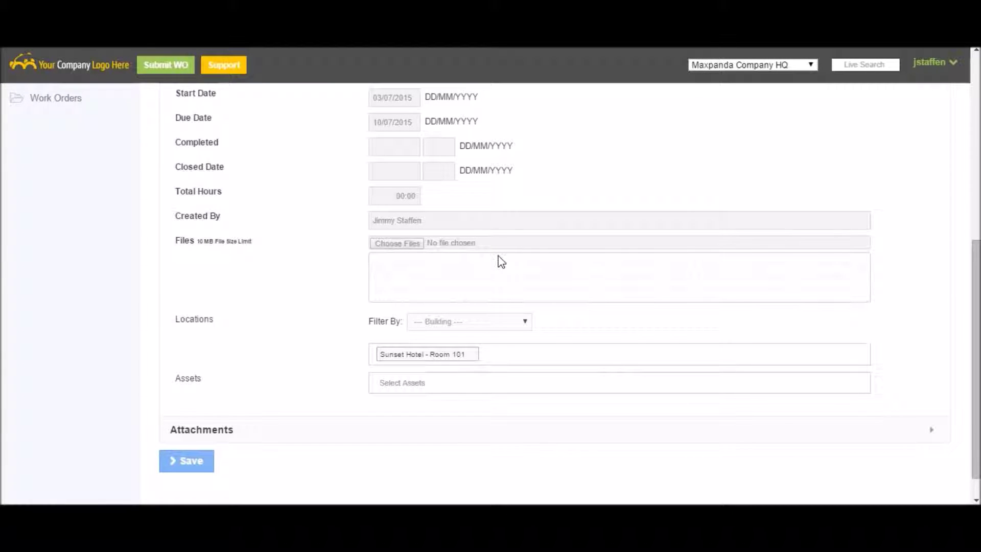
pyautogui.scroll(7, 499, 268)
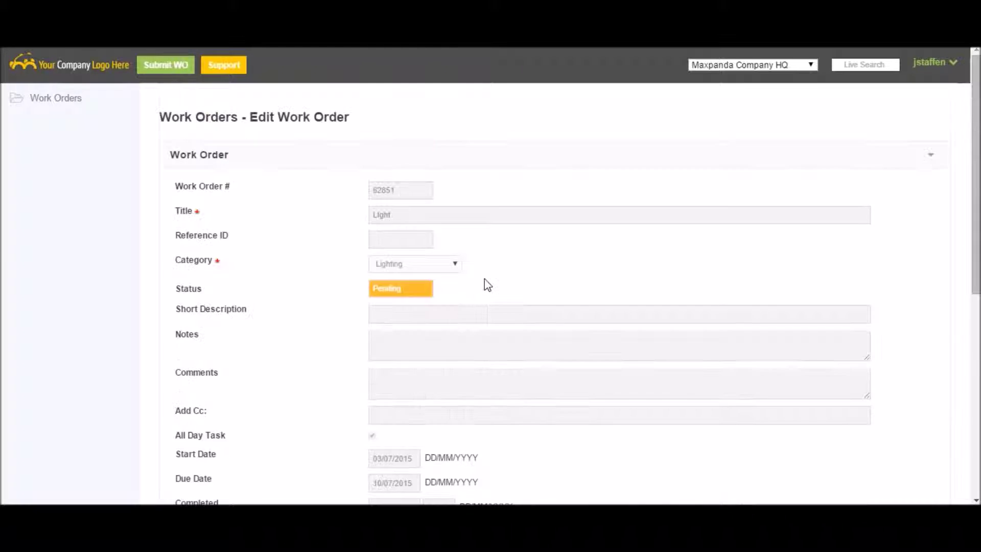
pyautogui.hotkey('alt', 'Left')
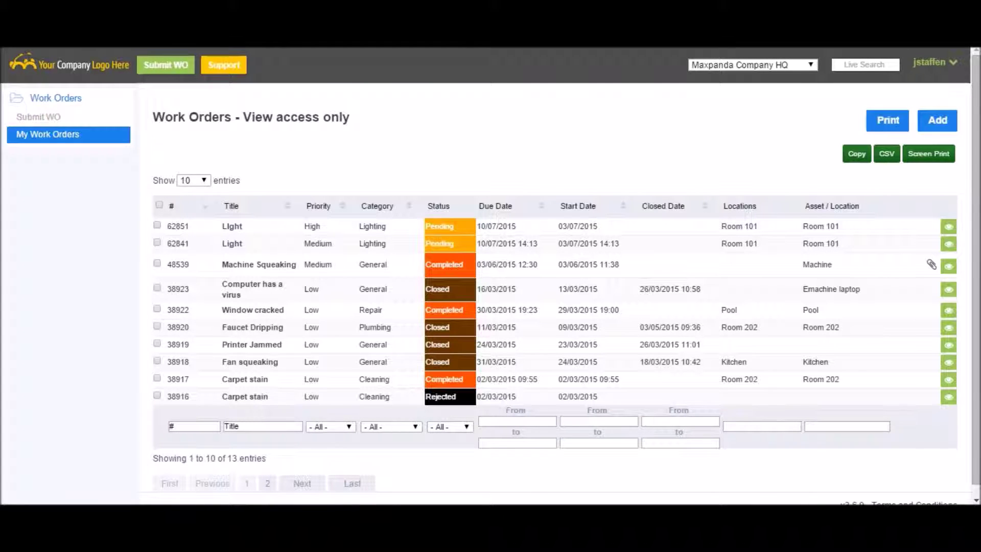
# Step: Filter the work order list by the title "light" and clear the title filter
pyautogui.click(261, 426)
pyautogui.write('light')
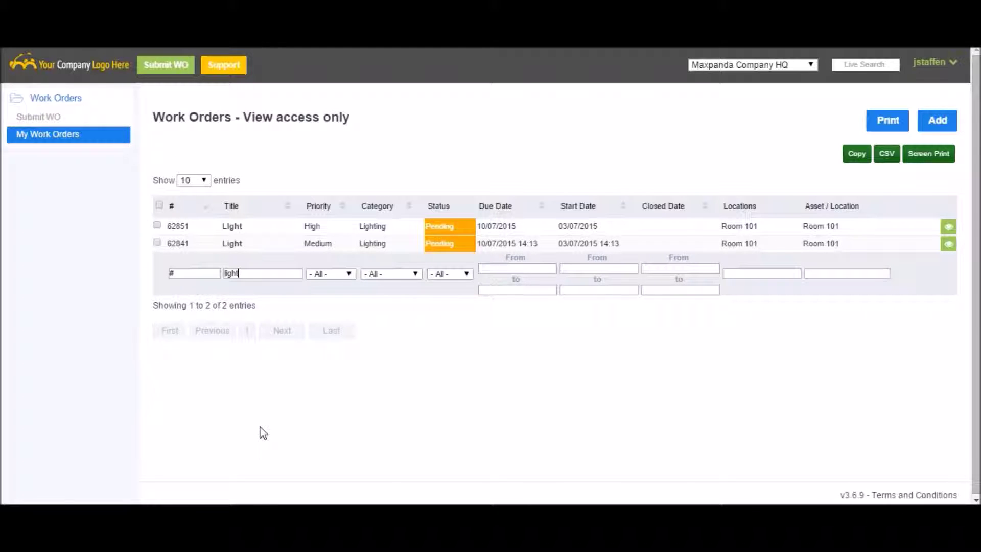
pyautogui.doubleClick(231, 273)
pyautogui.press('BackSpace')
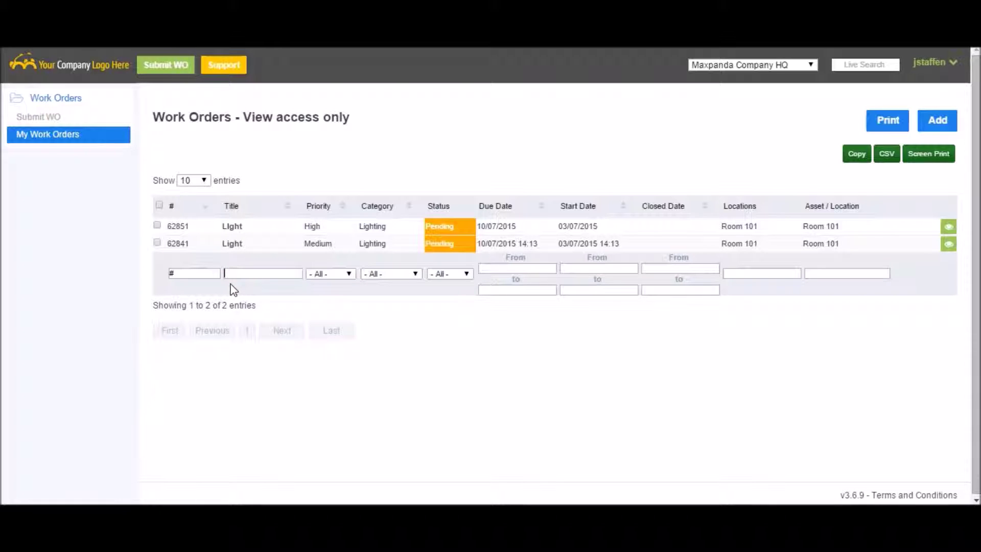